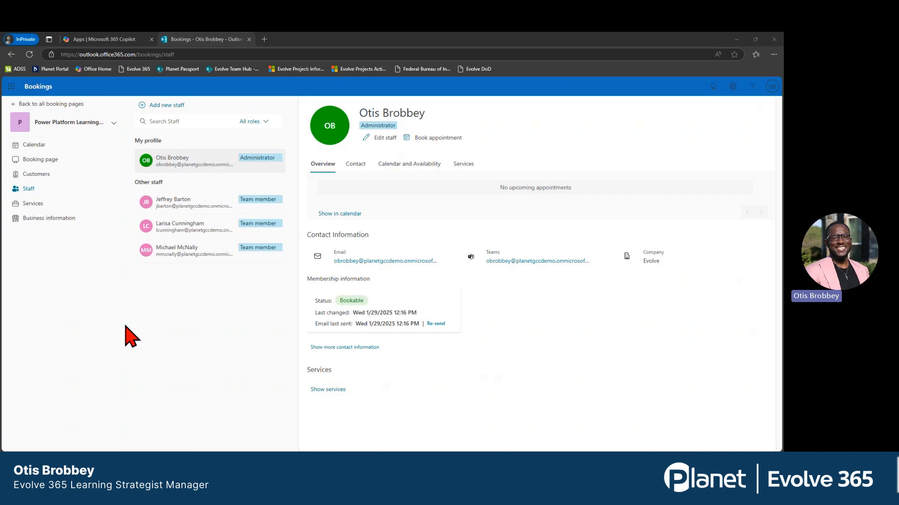
Open the business information and review the basic details of the booking page.
click(46, 219)
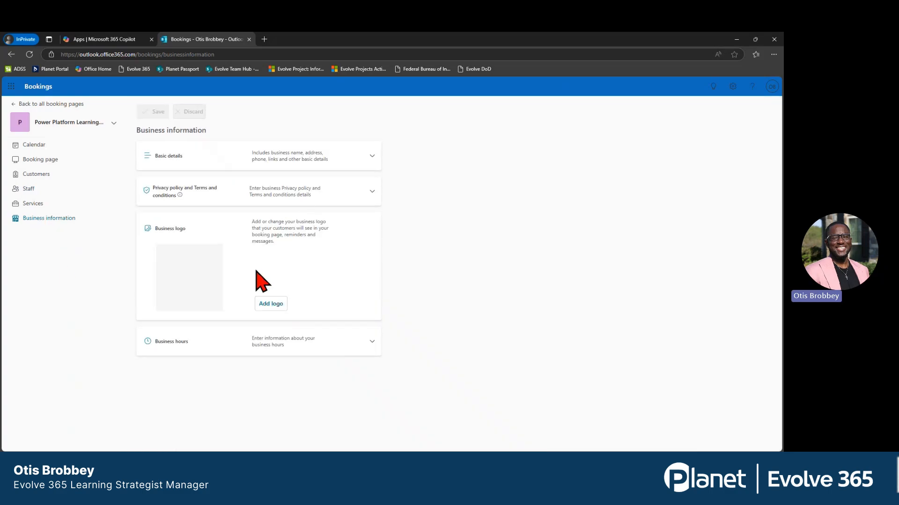
click(370, 157)
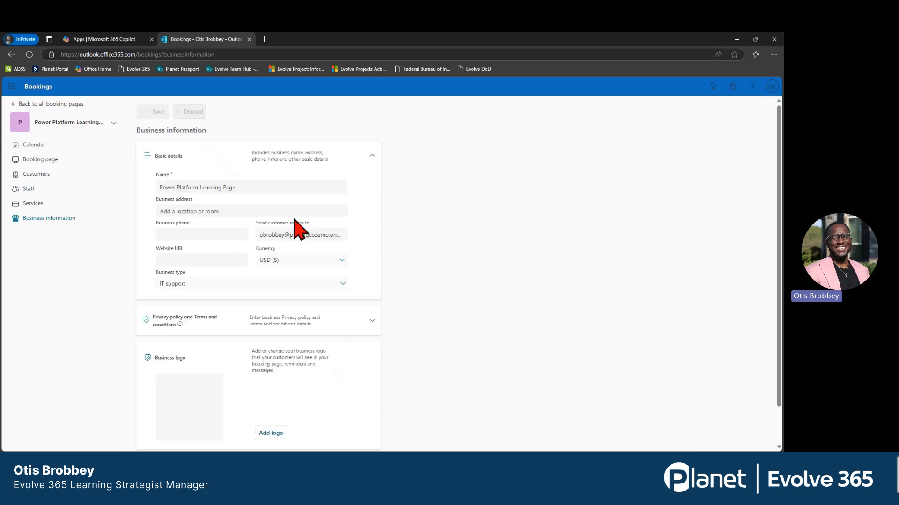
scroll(293, 219, down, 1)
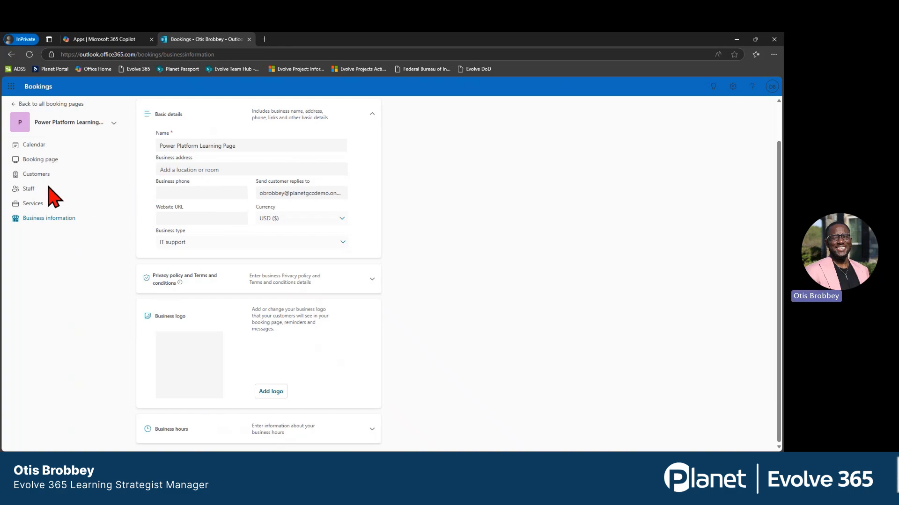
Start adding a new staff member, pick the person from the directory, and set their color to Blue purple.
click(28, 189)
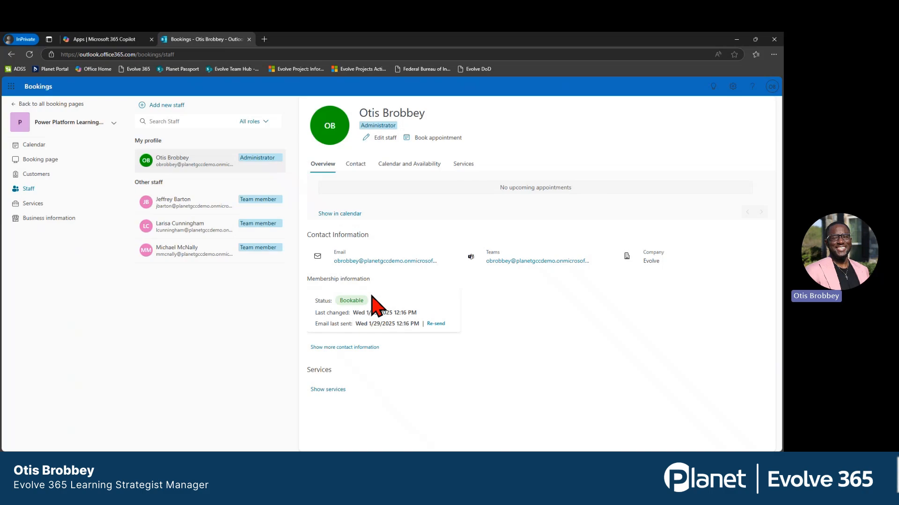
click(172, 105)
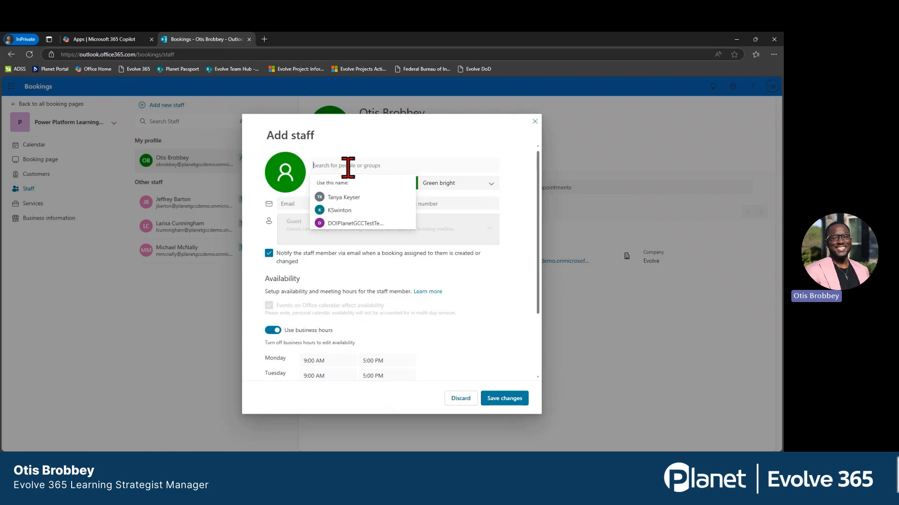
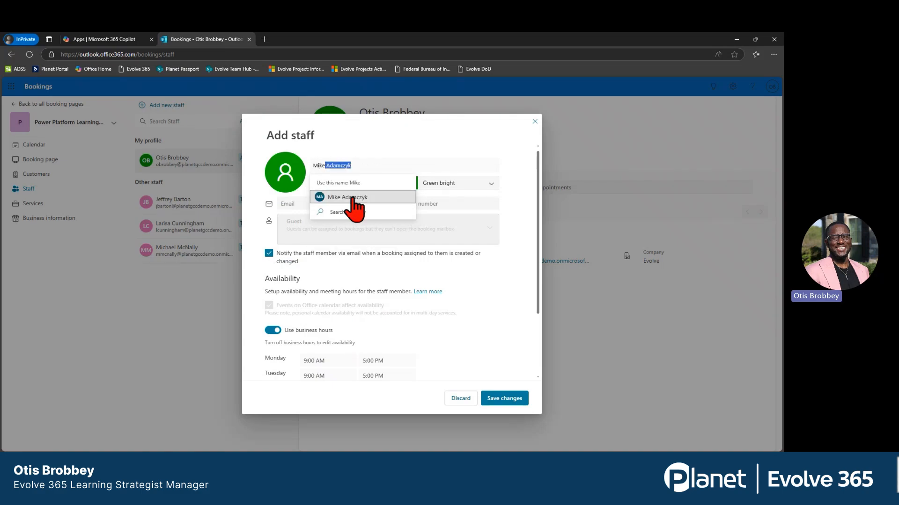
click(353, 199)
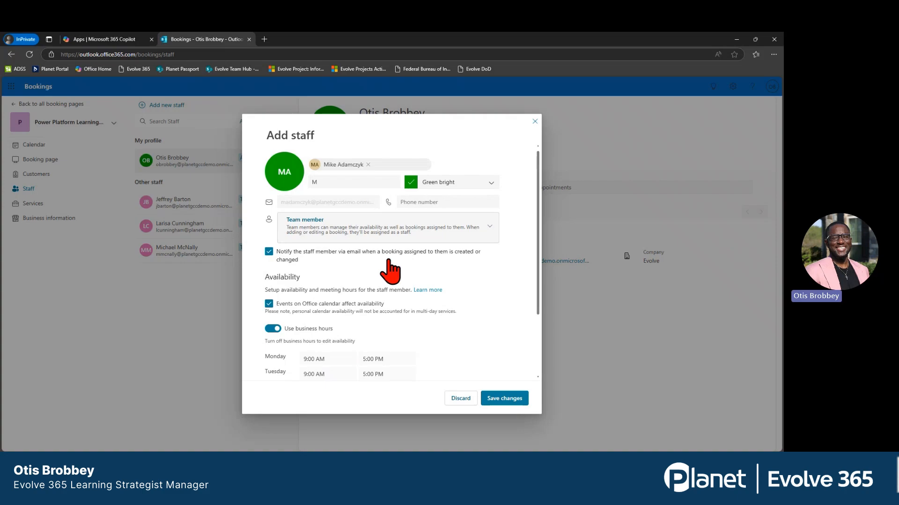
click(471, 184)
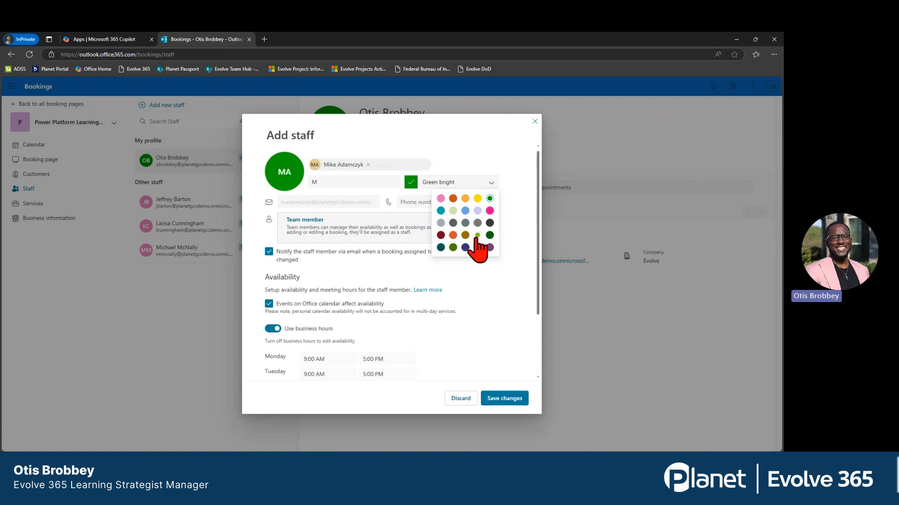
click(466, 248)
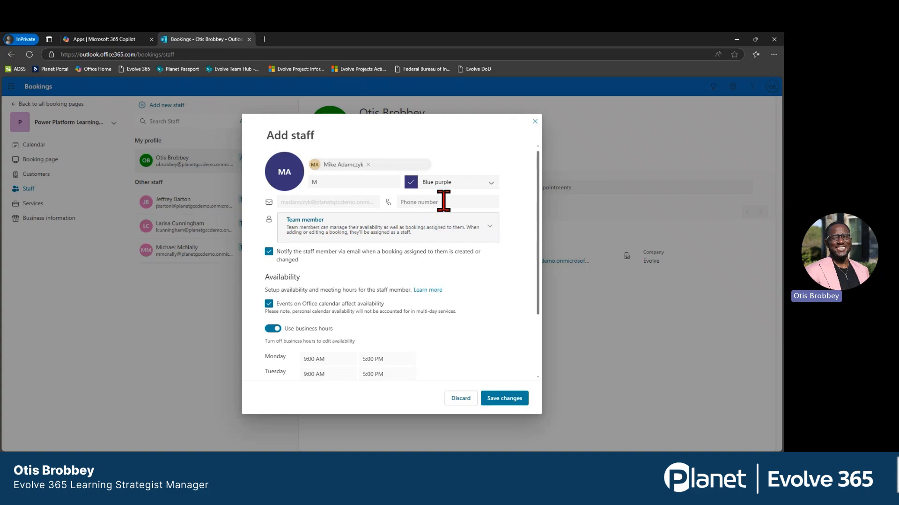
Turn off business hours for the new staff member, remove Tuesday's availability, and save the staff member.
scroll(443, 201, down, 1)
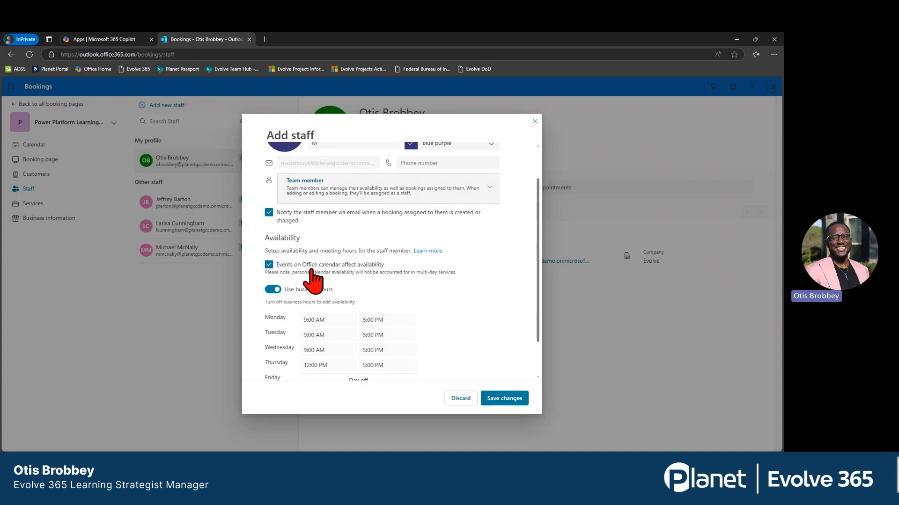
scroll(313, 280, down, 1)
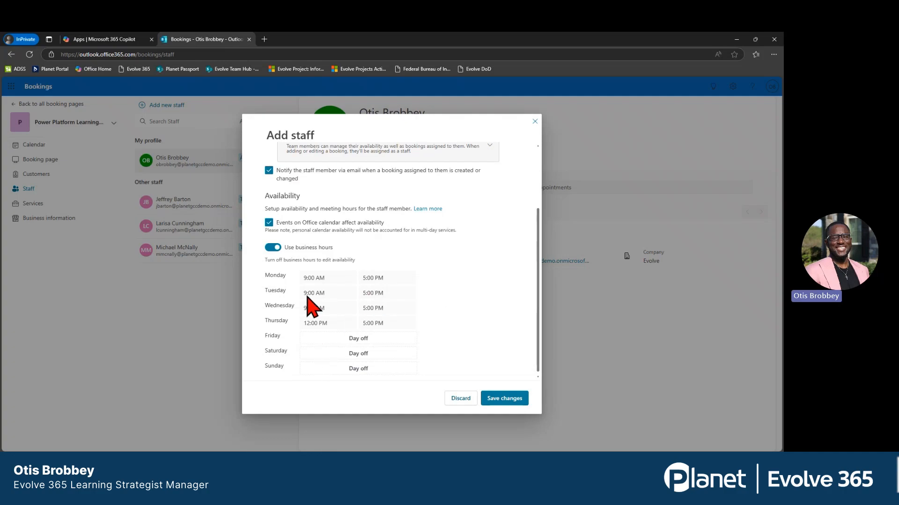
click(275, 249)
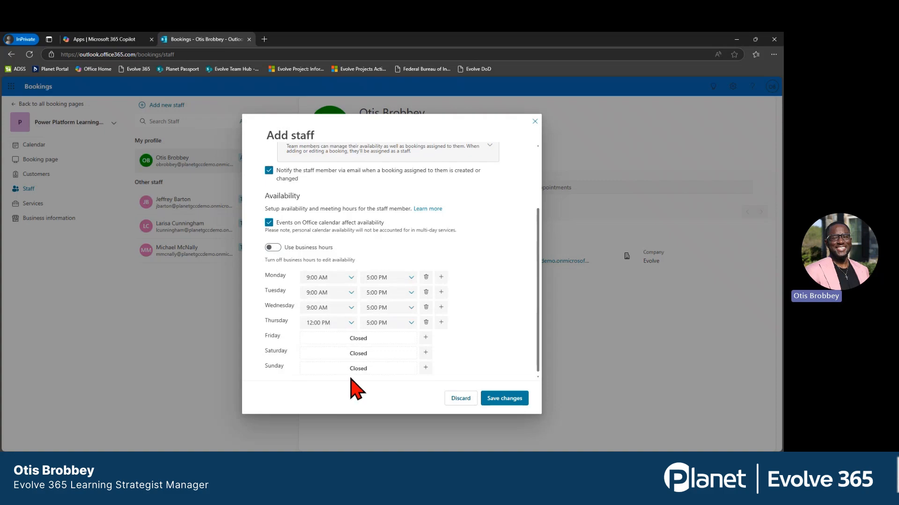
click(426, 293)
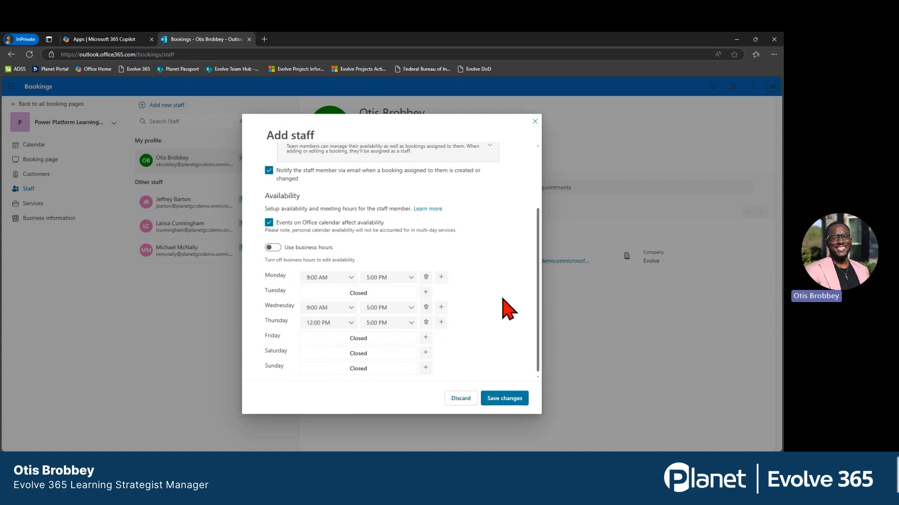
click(500, 401)
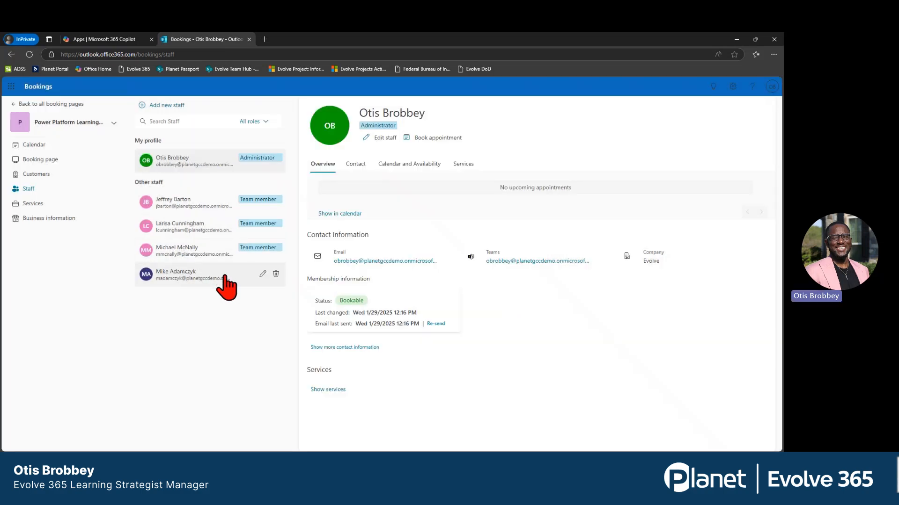
click(199, 276)
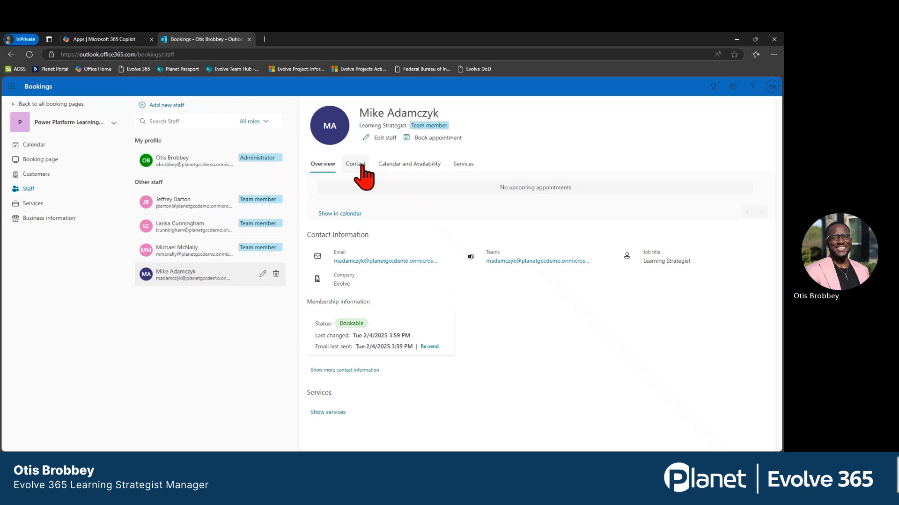
Start a new service in the booking page's services and name it "Power BI Report Building".
click(33, 204)
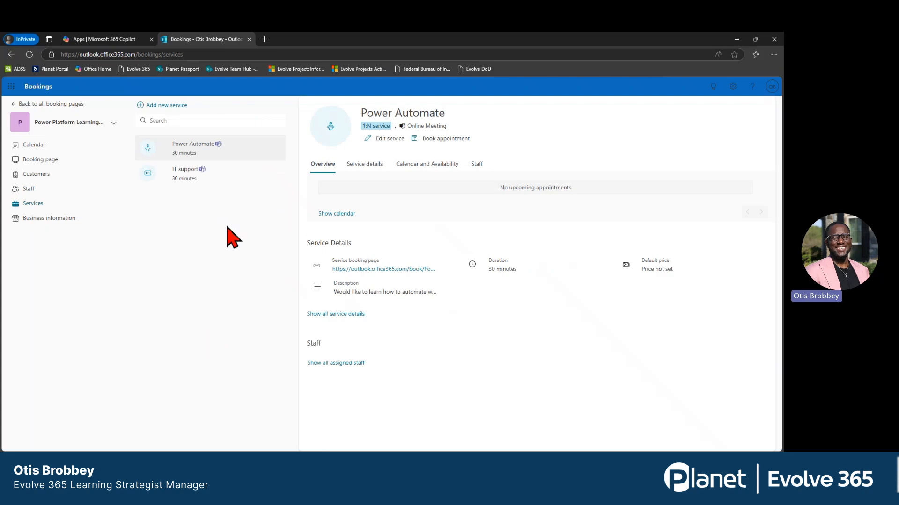
mouse_move(160, 182)
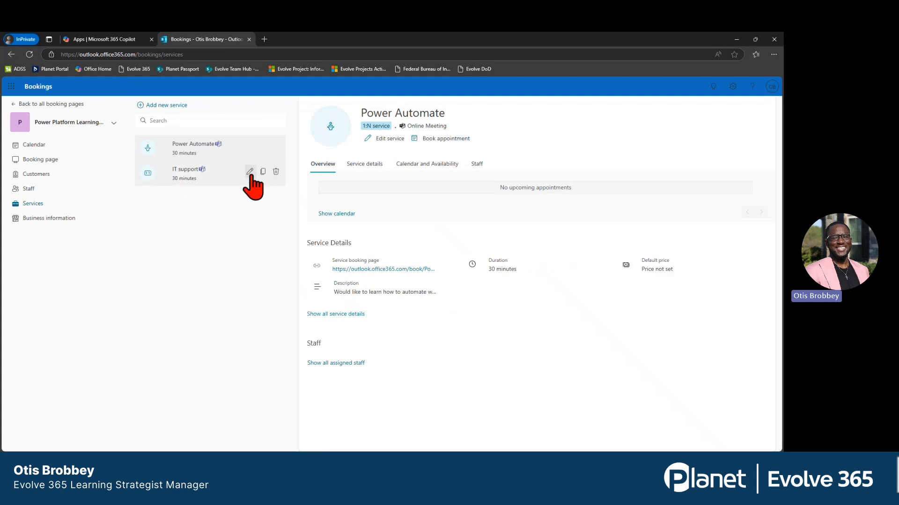
mouse_move(196, 152)
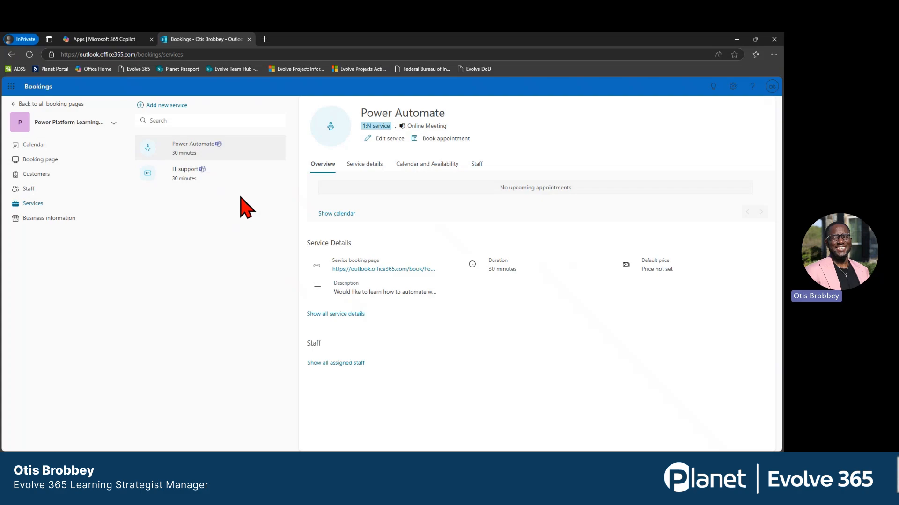
click(169, 105)
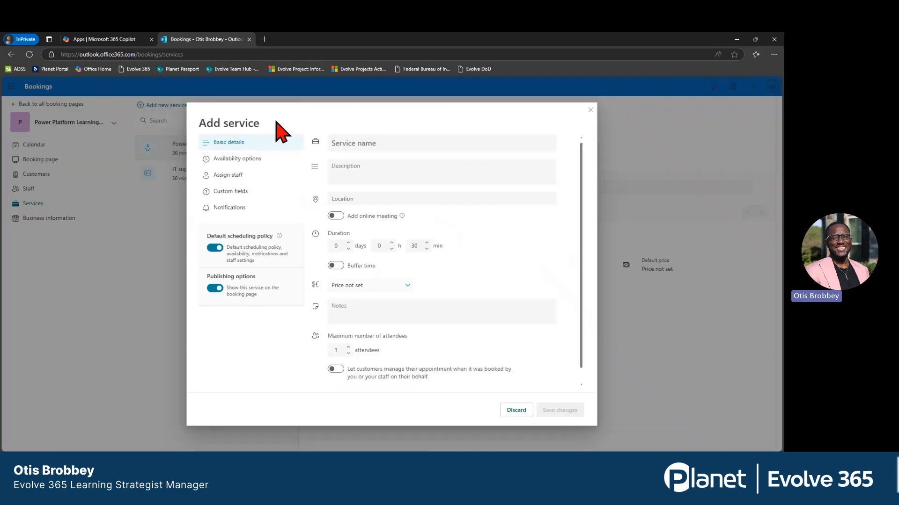
click(355, 142)
text(Power )
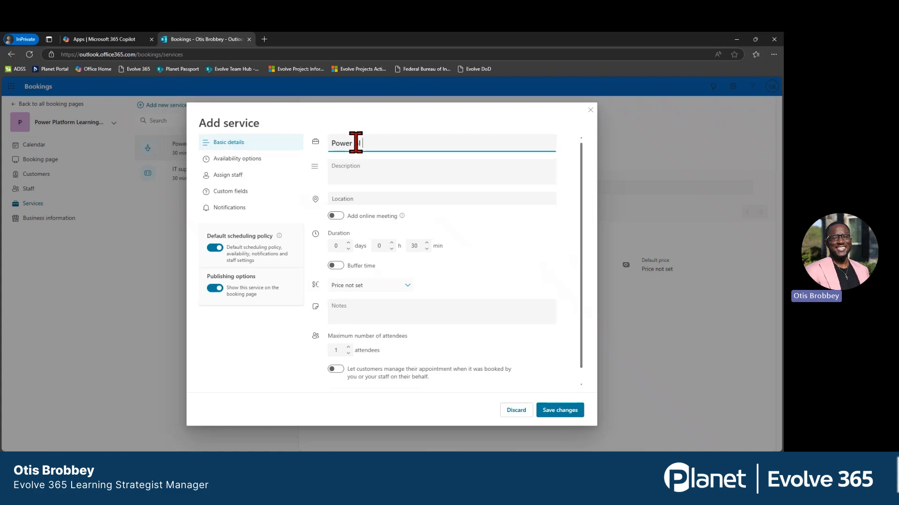
text(Pla)
key(BackSpace)
key(BackSpace)
text(Rep)
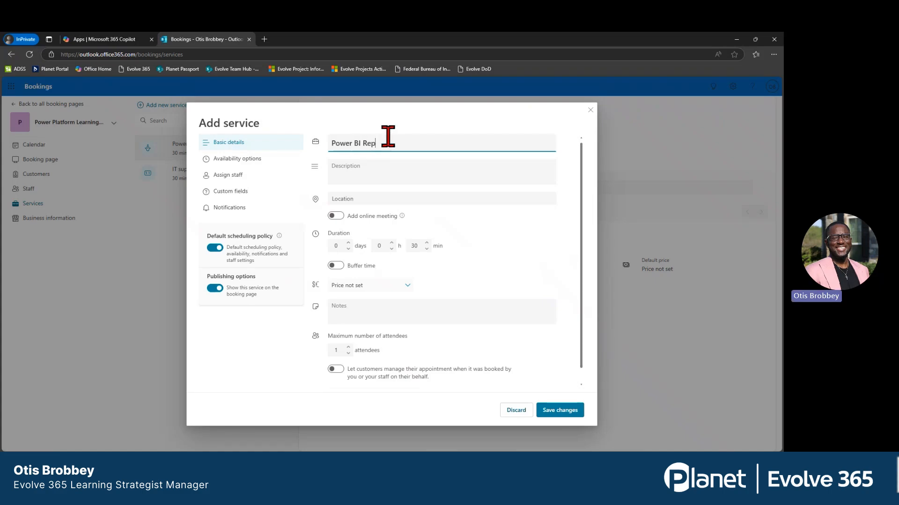
text(ort Building)
Enter "Learn how to create visuals" as the service description and enable the online meeting.
click(394, 171)
text(Learn how to)
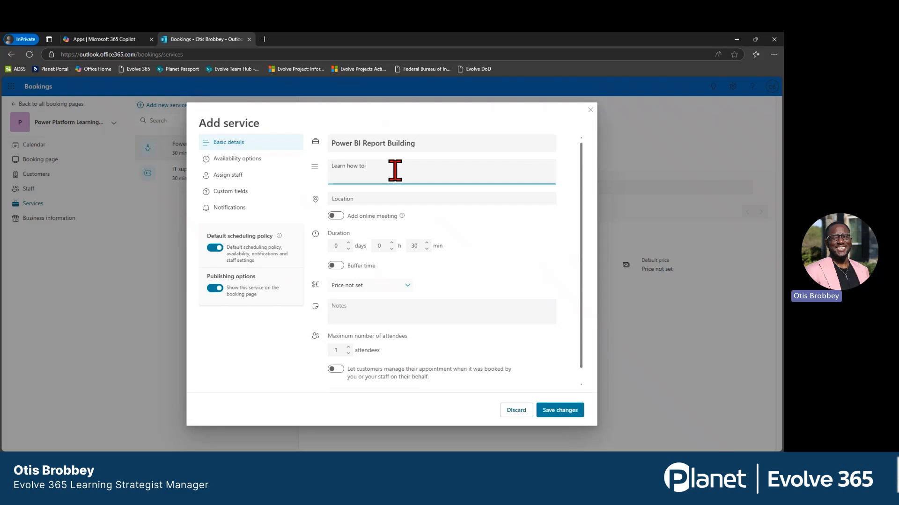
text( create visuals)
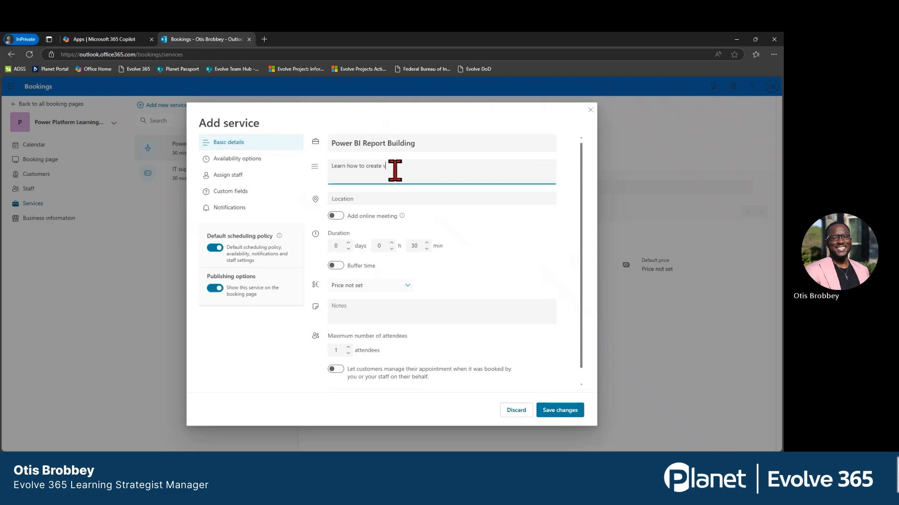
click(335, 215)
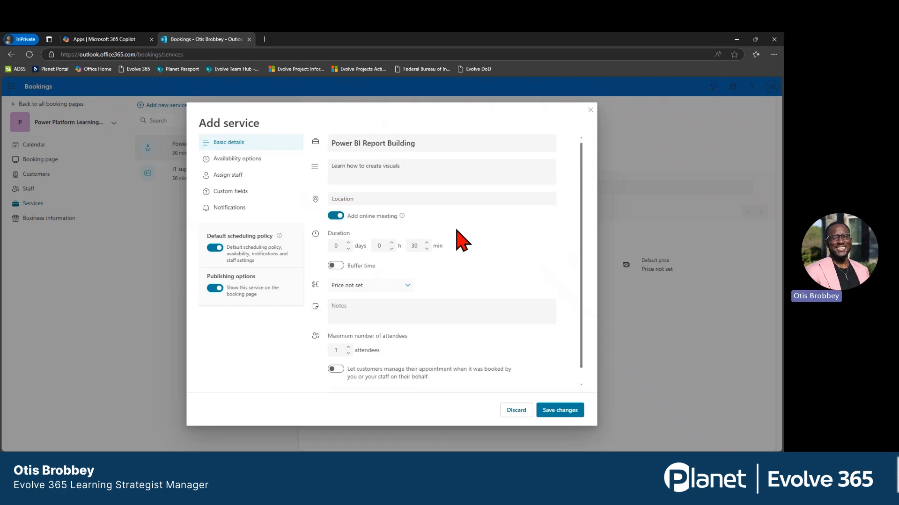
Set the service duration to 1 hour 30 minutes and its pricing to "Call us".
click(425, 246)
click(391, 243)
scroll(515, 234, down, 1)
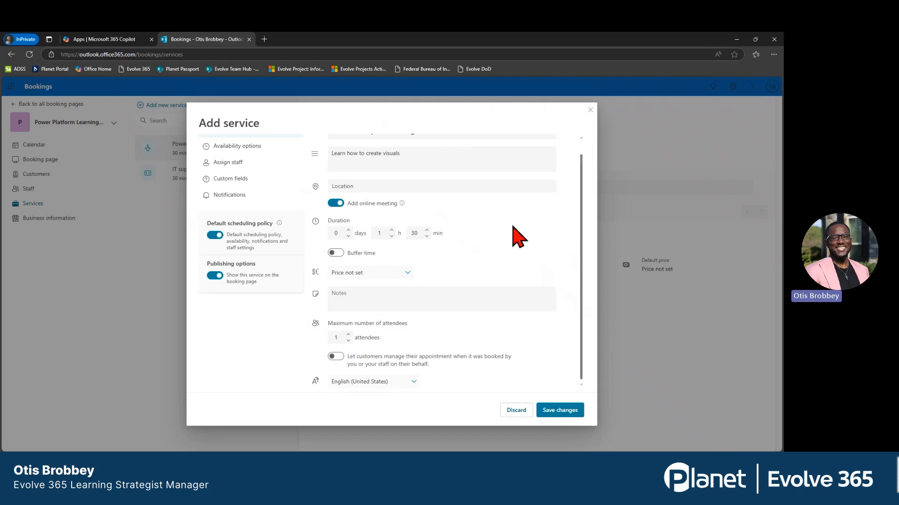
click(409, 274)
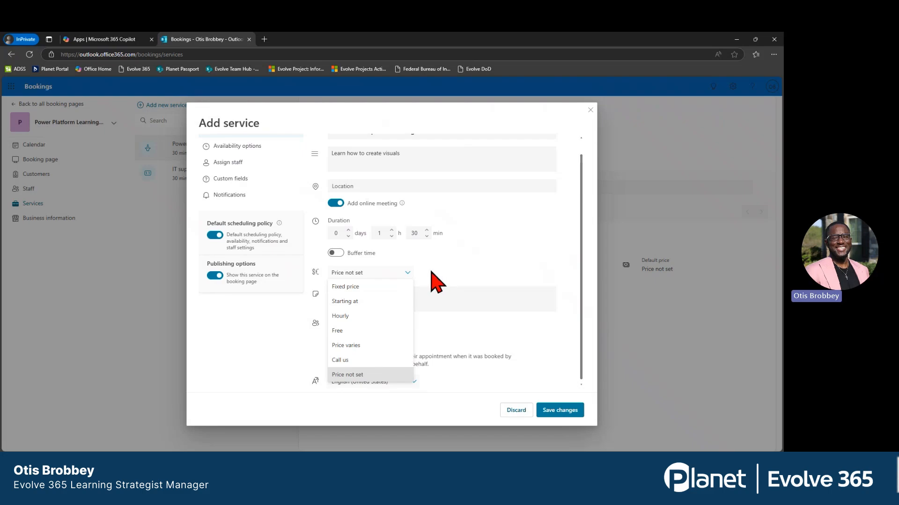
click(341, 361)
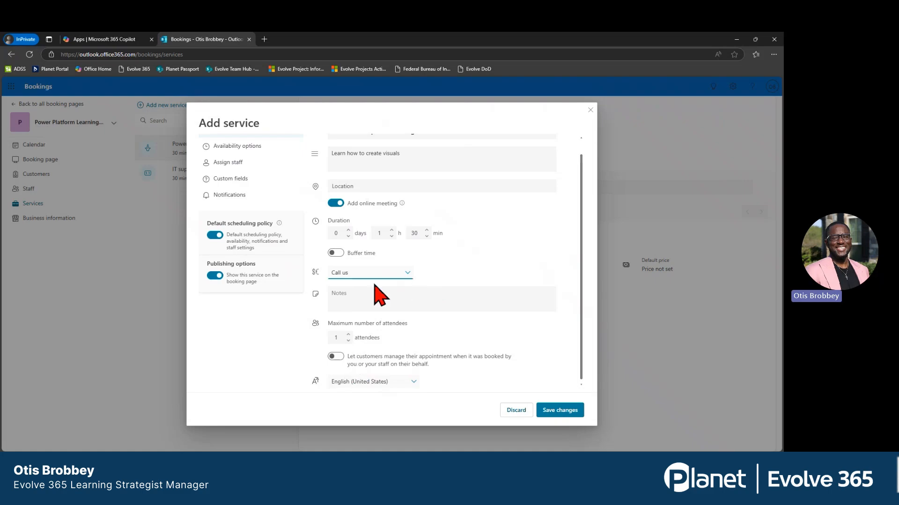
Set the maximum number of attendees to 5 and save the new service.
click(445, 298)
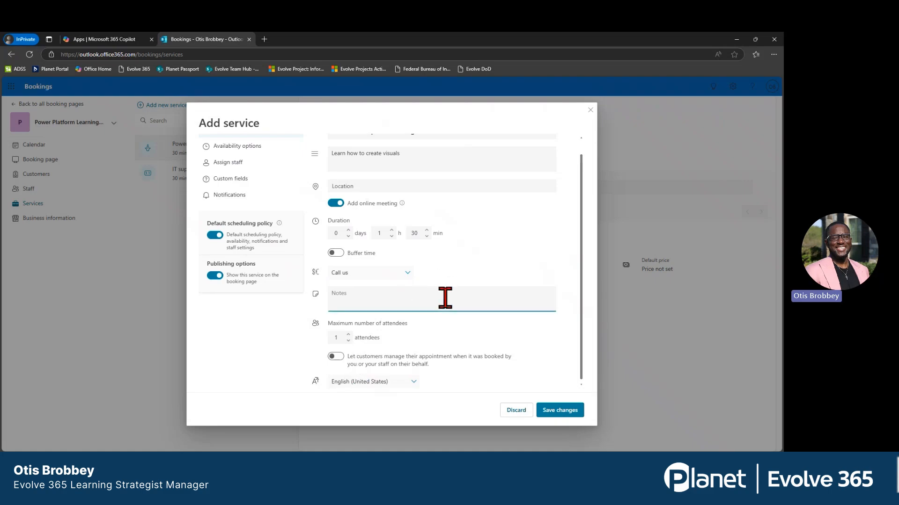
click(348, 335)
click(445, 366)
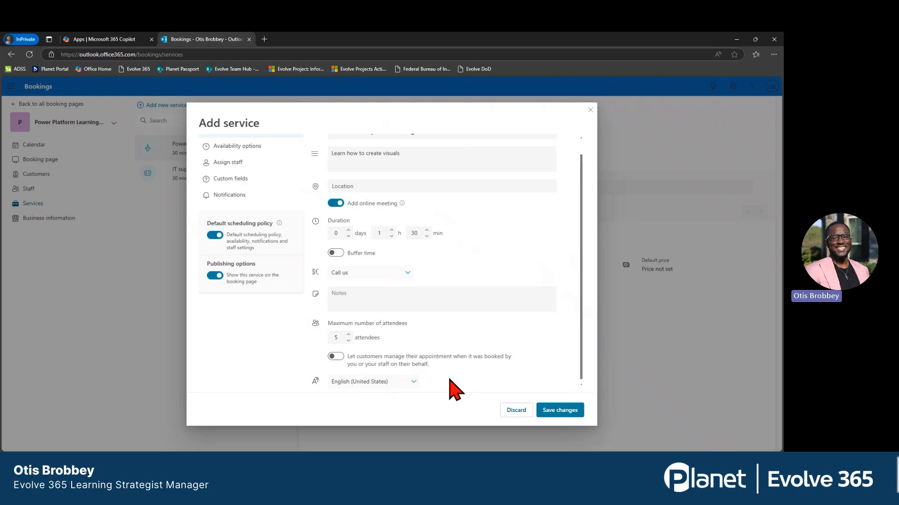
click(559, 412)
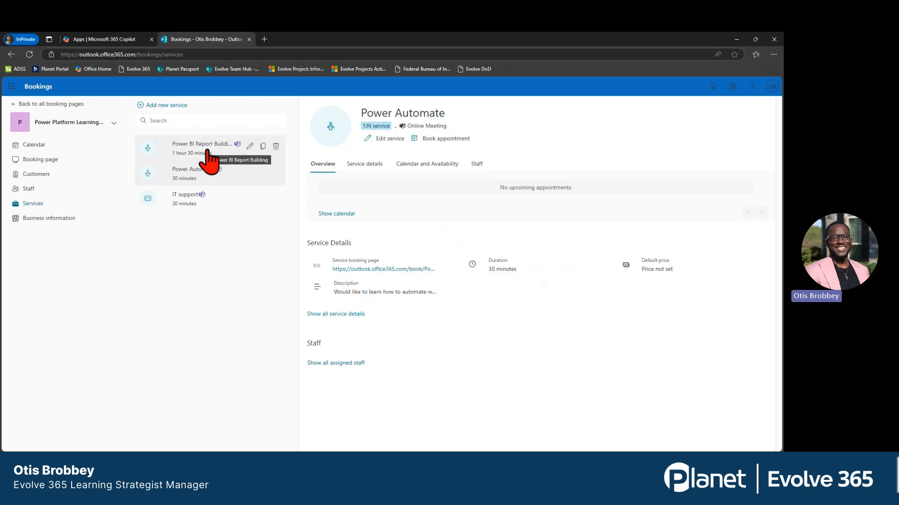
Copy the public booking page link and open it in a new browser tab.
click(51, 160)
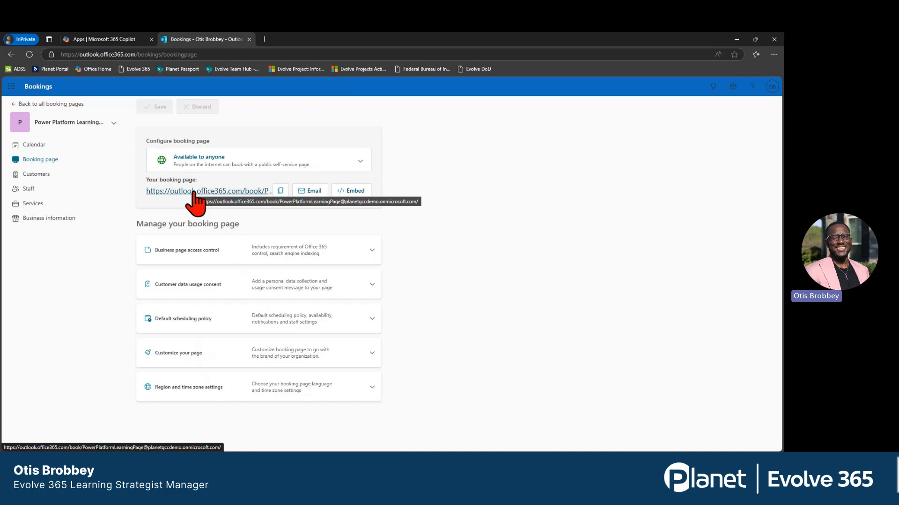
click(280, 191)
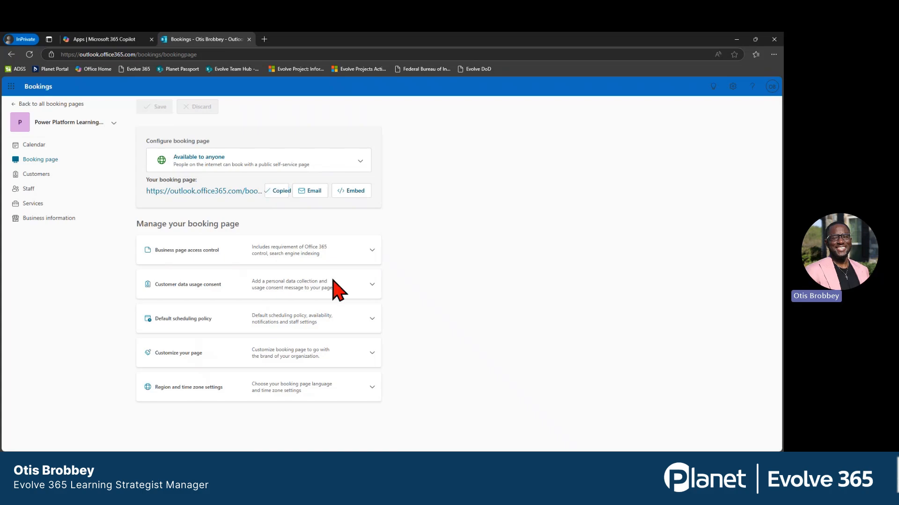
click(264, 39)
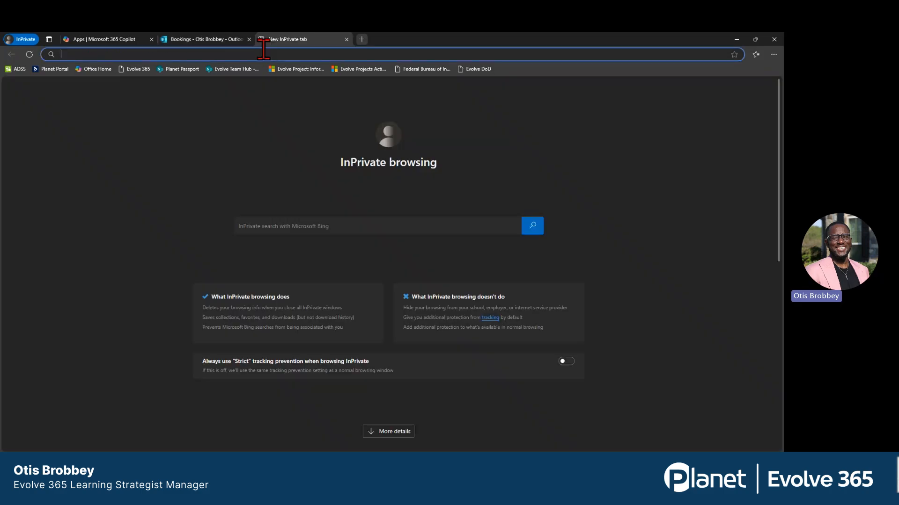
key(ctrl+v)
key(Return)
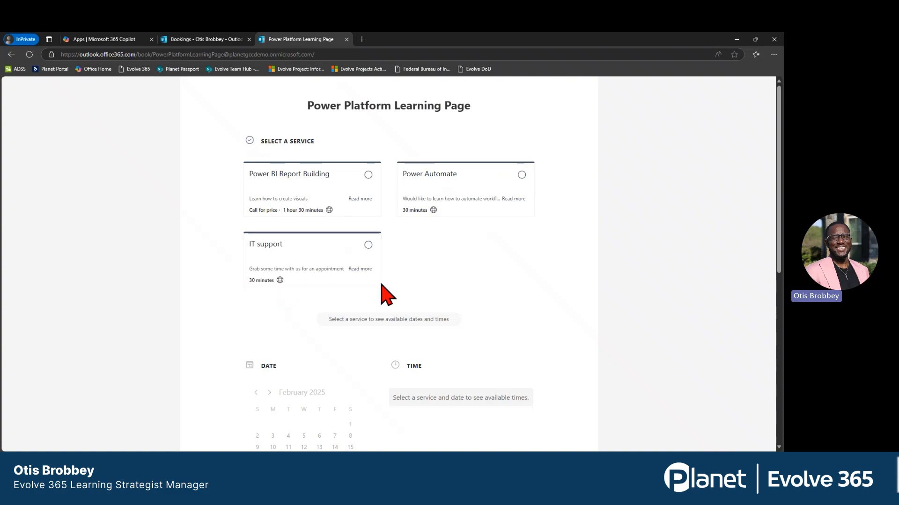
Select the Power BI Report Building service on the public booking page.
scroll(412, 218, down, 4)
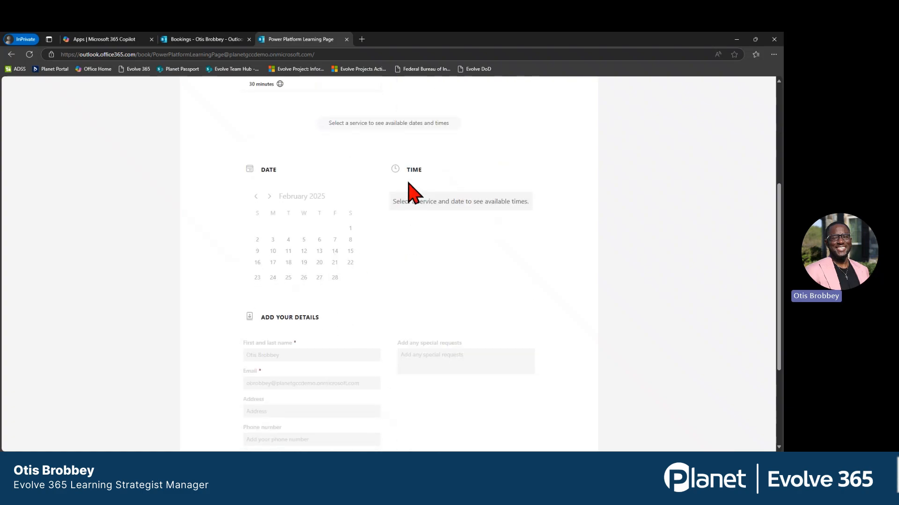
scroll(409, 191, up, 3)
click(353, 163)
scroll(417, 237, down, 2)
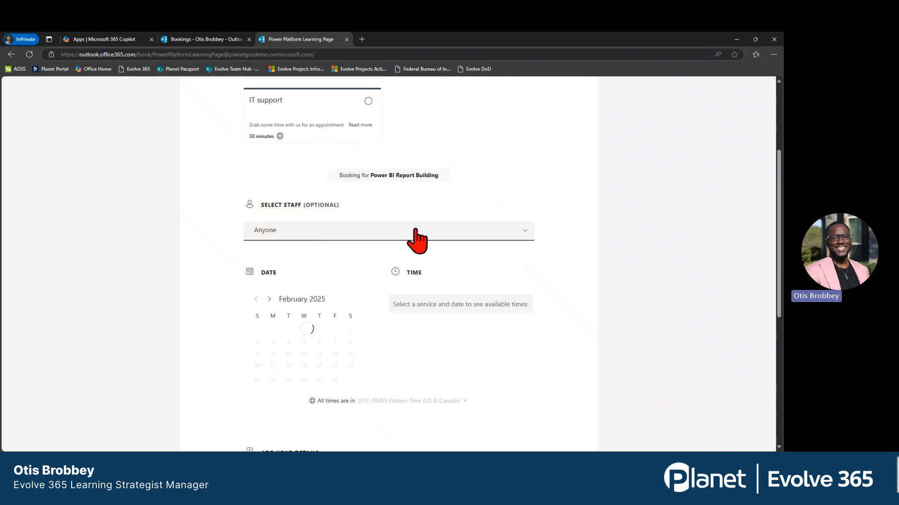
Choose the fourth named staff member, instead of Anyone, for the Power BI Report Building booking.
scroll(416, 230, down, 1)
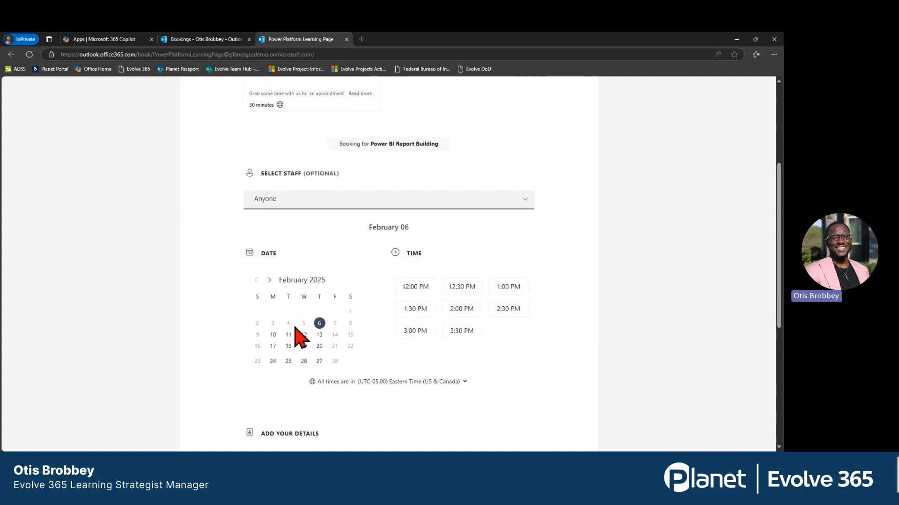
click(437, 201)
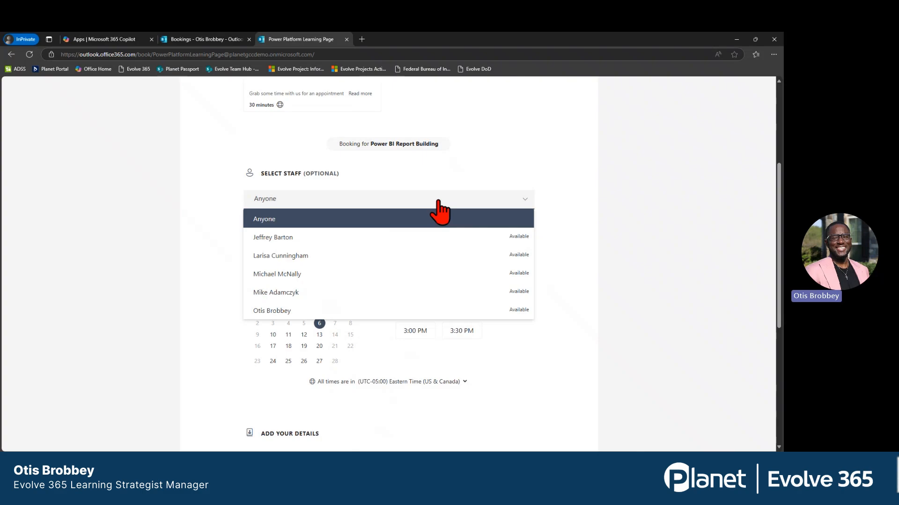
click(316, 295)
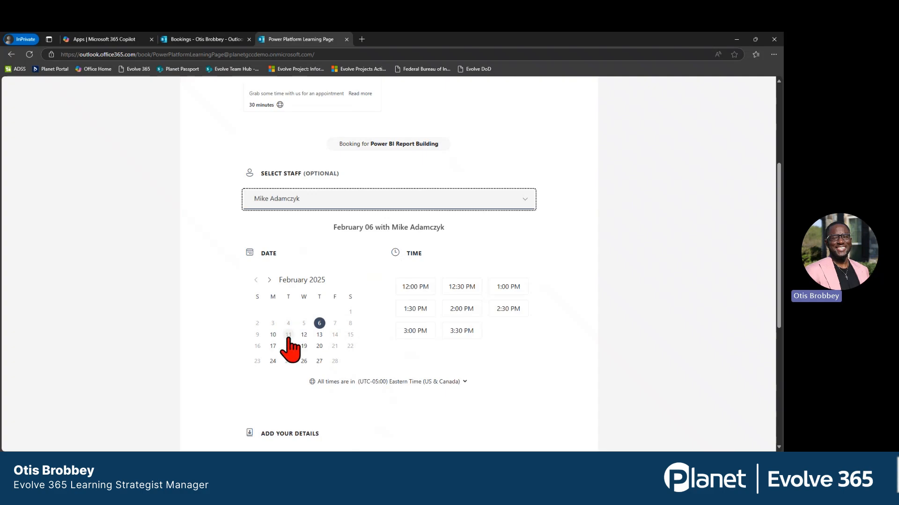
Set the appointment to February 19, 2025 at 1:00 PM.
scroll(289, 362, up, 4)
scroll(289, 361, down, 4)
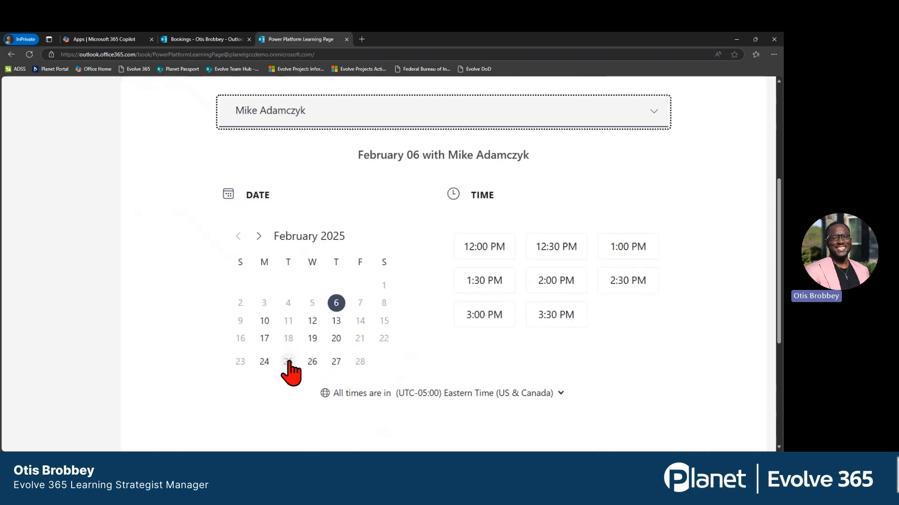
click(304, 346)
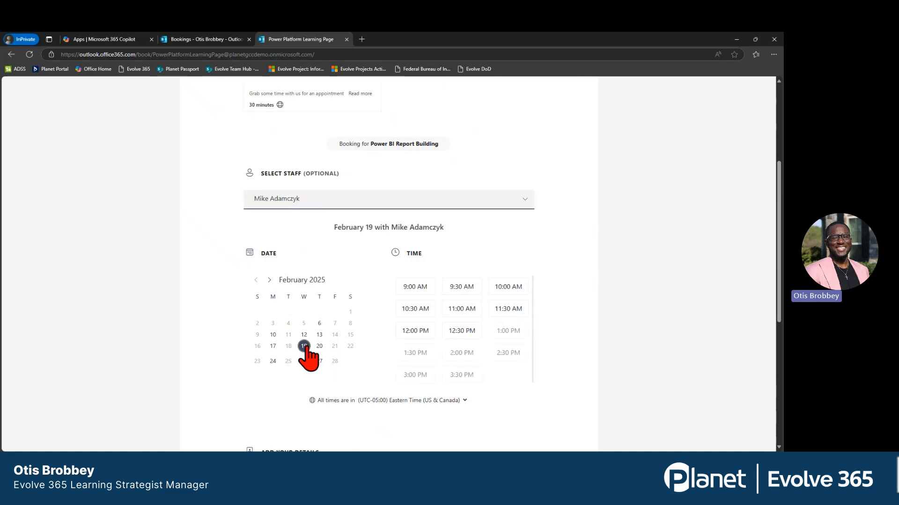
click(508, 331)
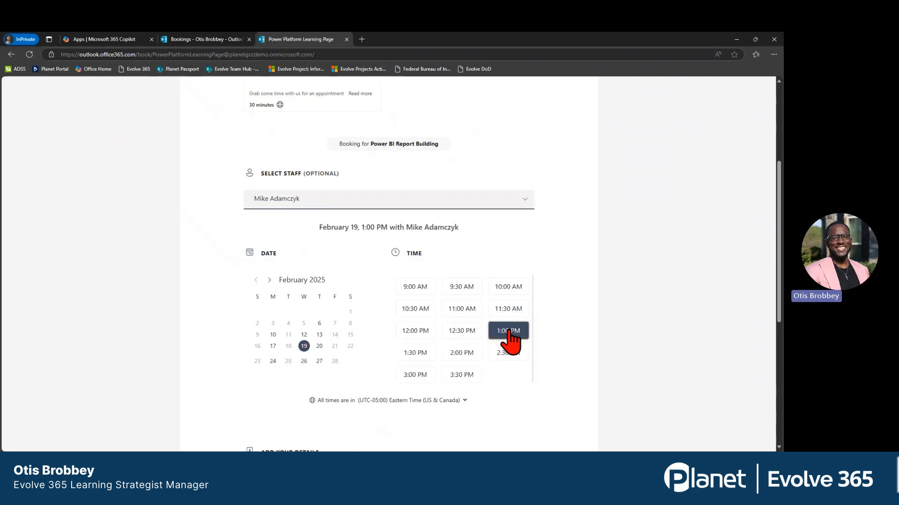
Book the appointment with the prefilled customer name and email, leaving address, phone number and special requests empty.
scroll(578, 280, down, 2)
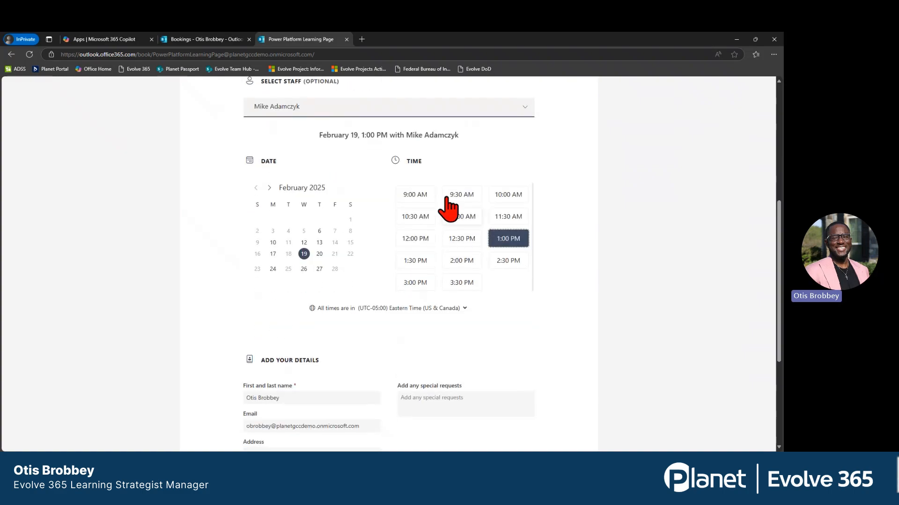
scroll(444, 182, down, 2)
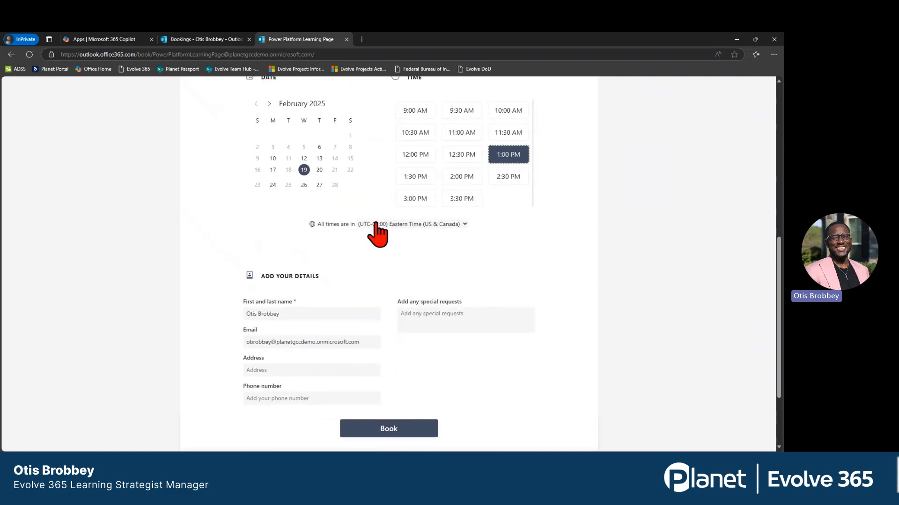
scroll(375, 223, down, 1)
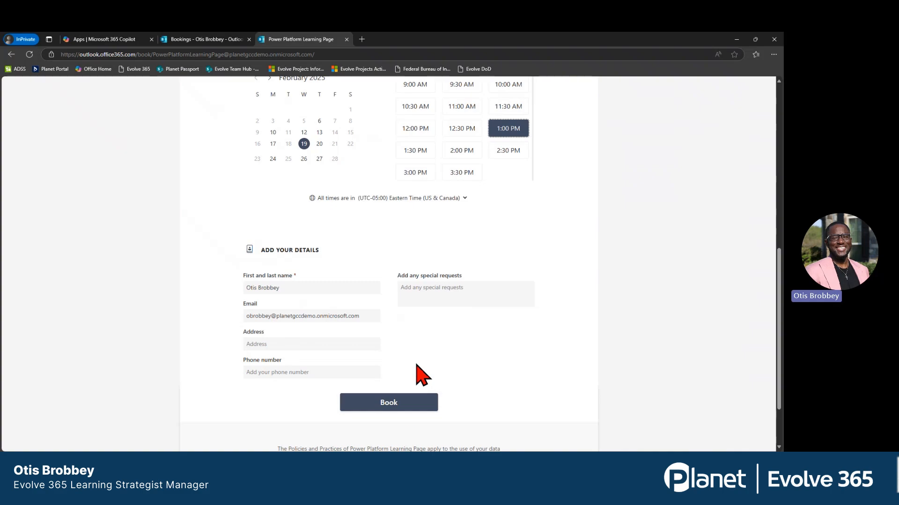
click(424, 403)
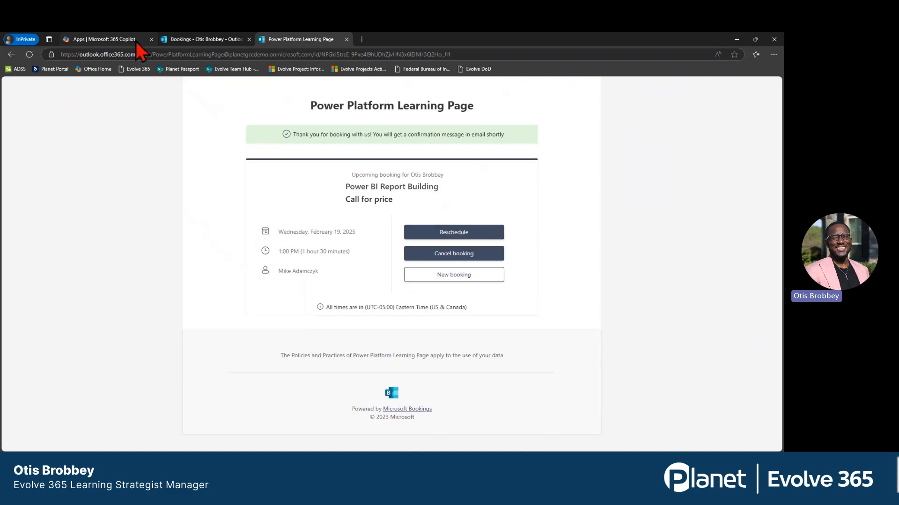
Open Outlook from the Microsoft 365 apps page and review the Power BI Report Building confirmation email, including its reschedule and join options.
click(119, 38)
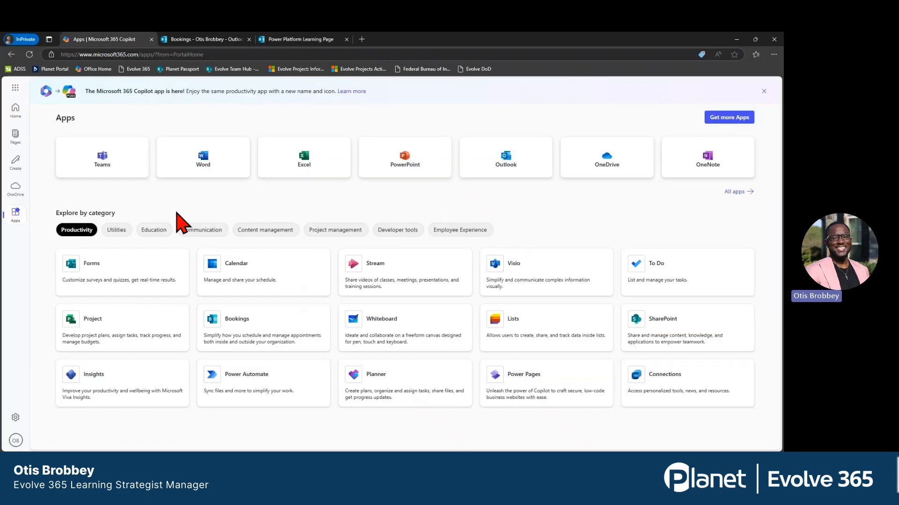
click(510, 171)
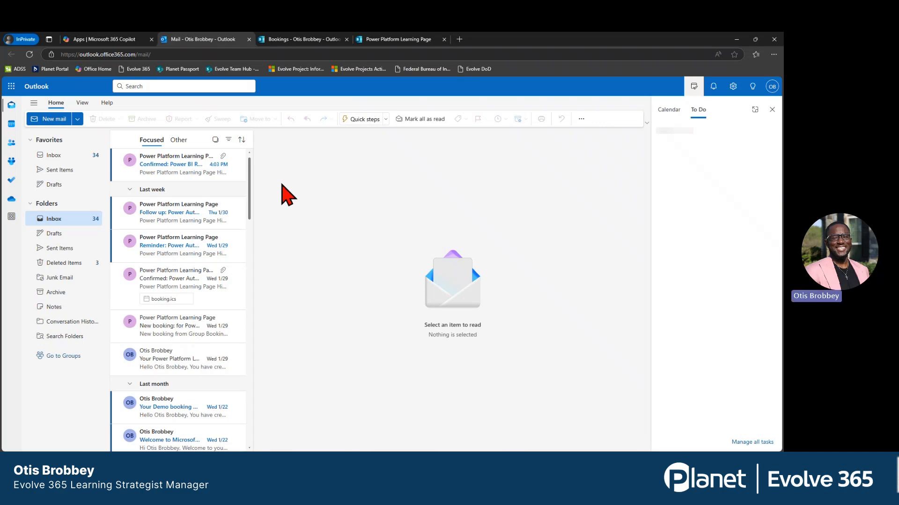
click(181, 175)
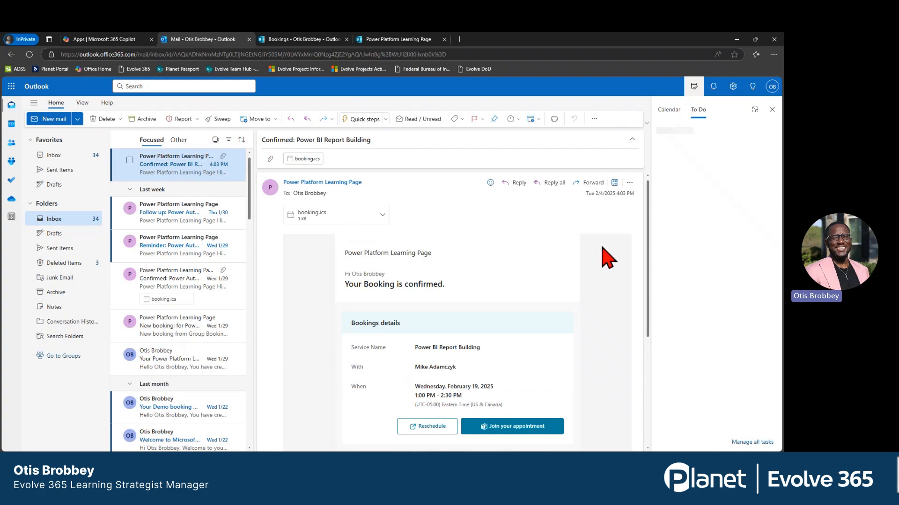
scroll(603, 248, down, 2)
scroll(607, 258, up, 1)
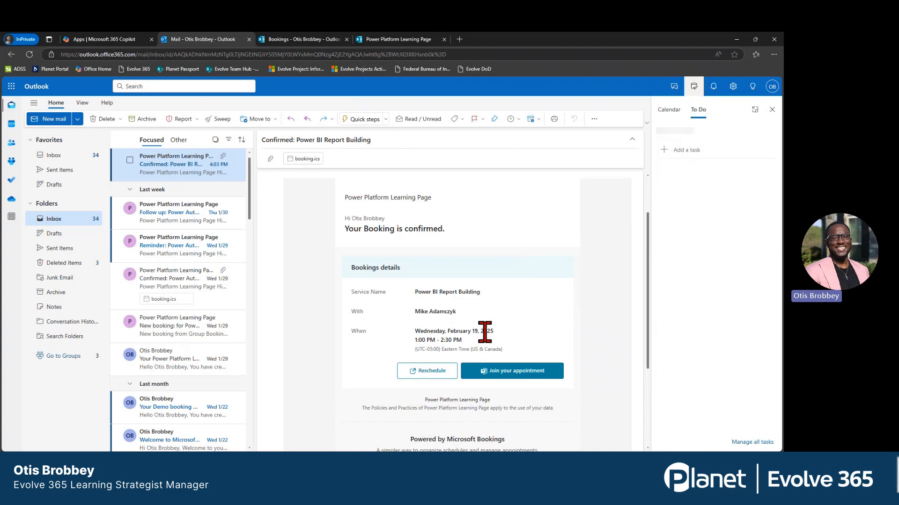
scroll(484, 330, down, 2)
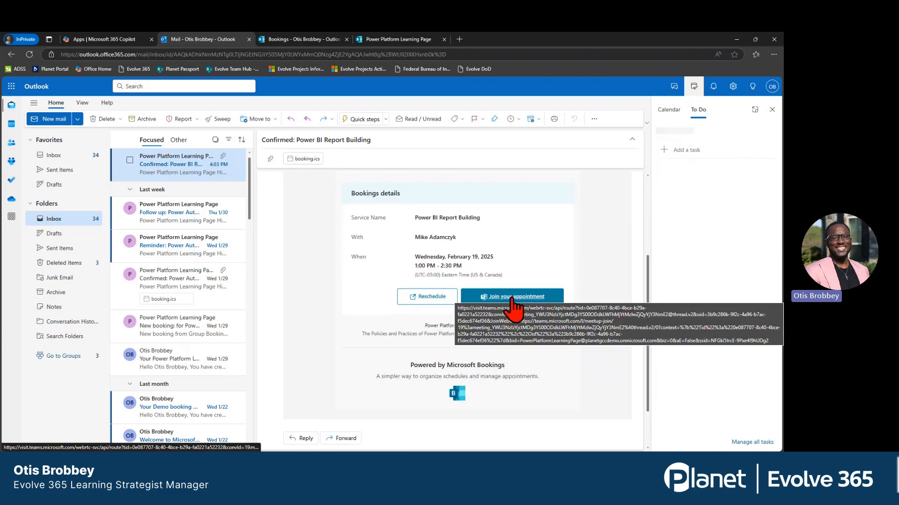